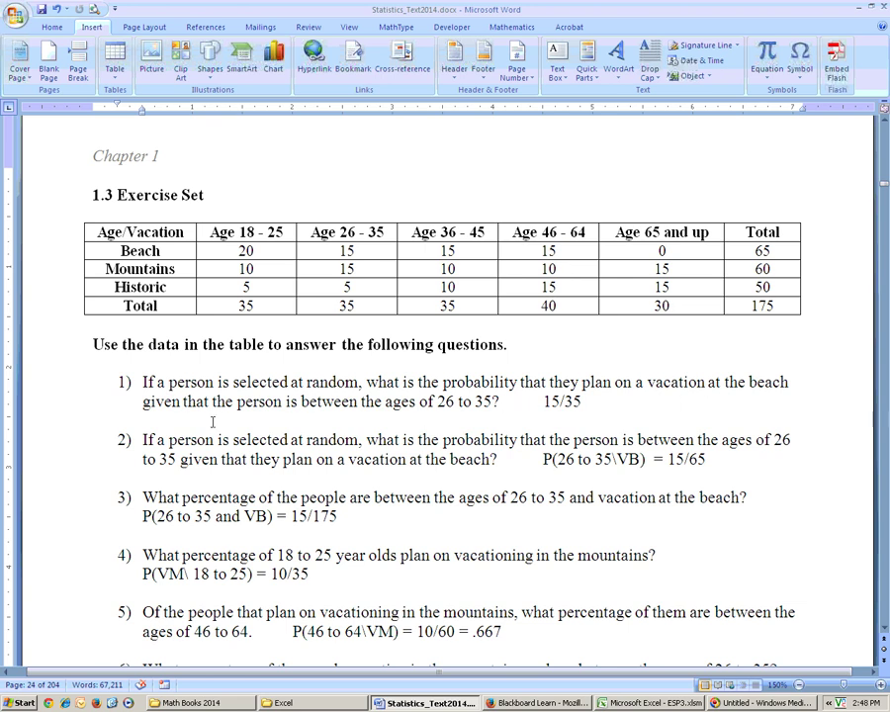
Prefix question 1's 15/35 answer with the notation 'P(VB\26 to 35) ='.
left_click_drag(181, 402, 143, 401)
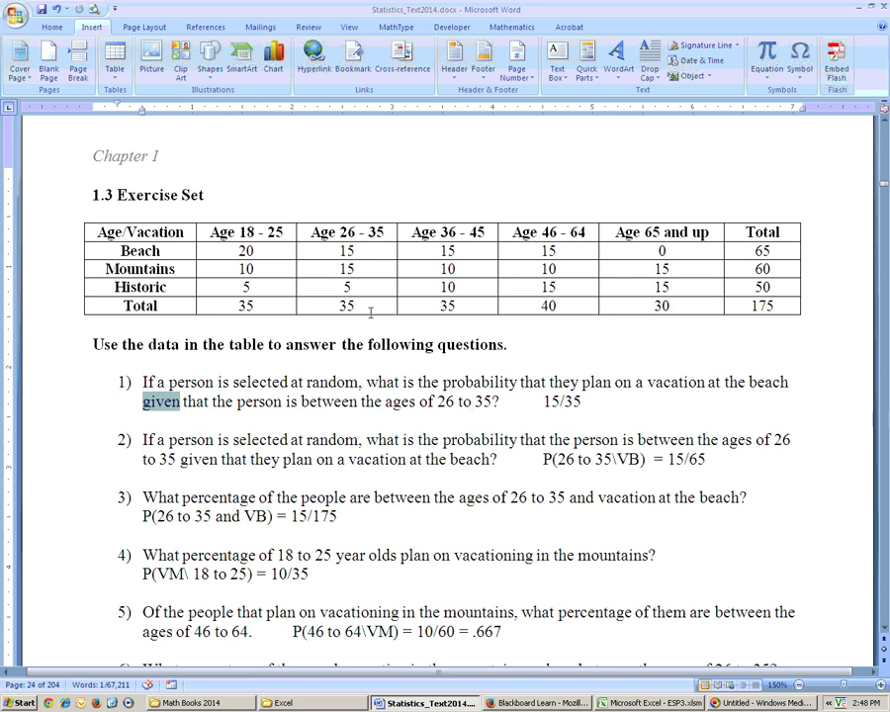
left_click_drag(355, 306, 338, 306)
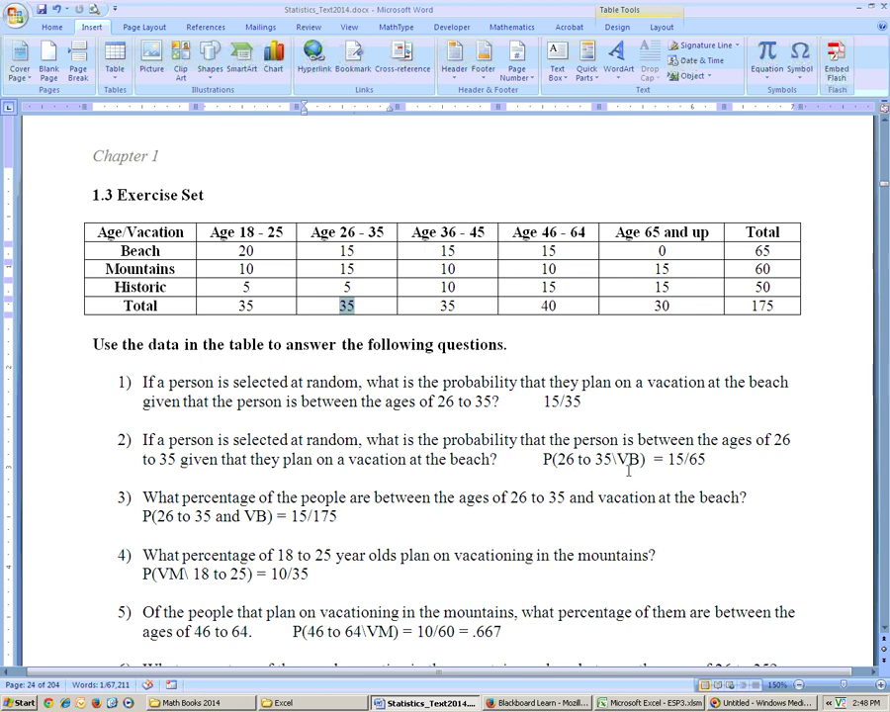
left_click(534, 400)
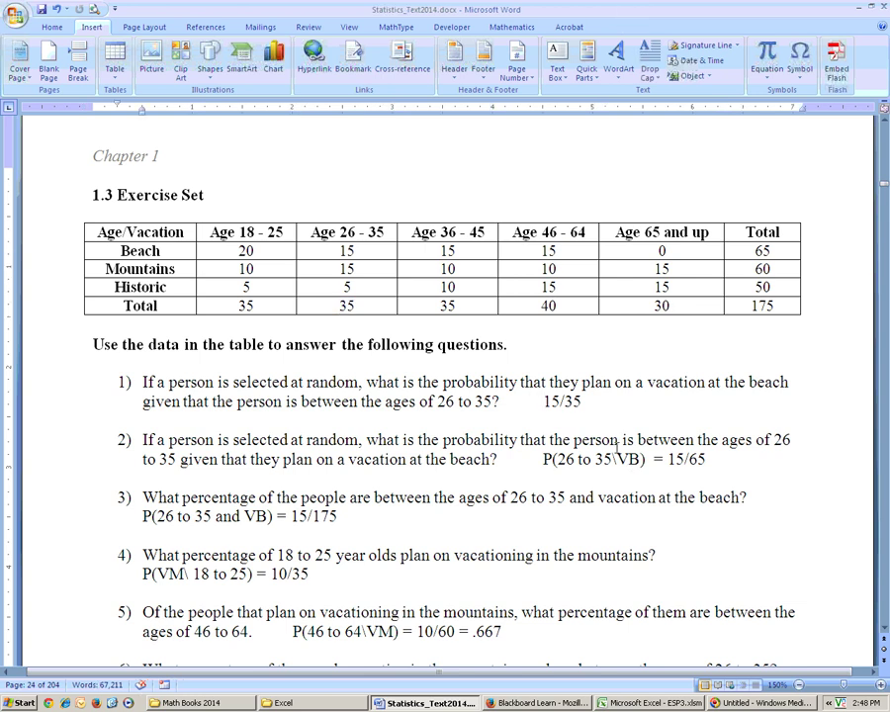
type("P(")
type("VB")
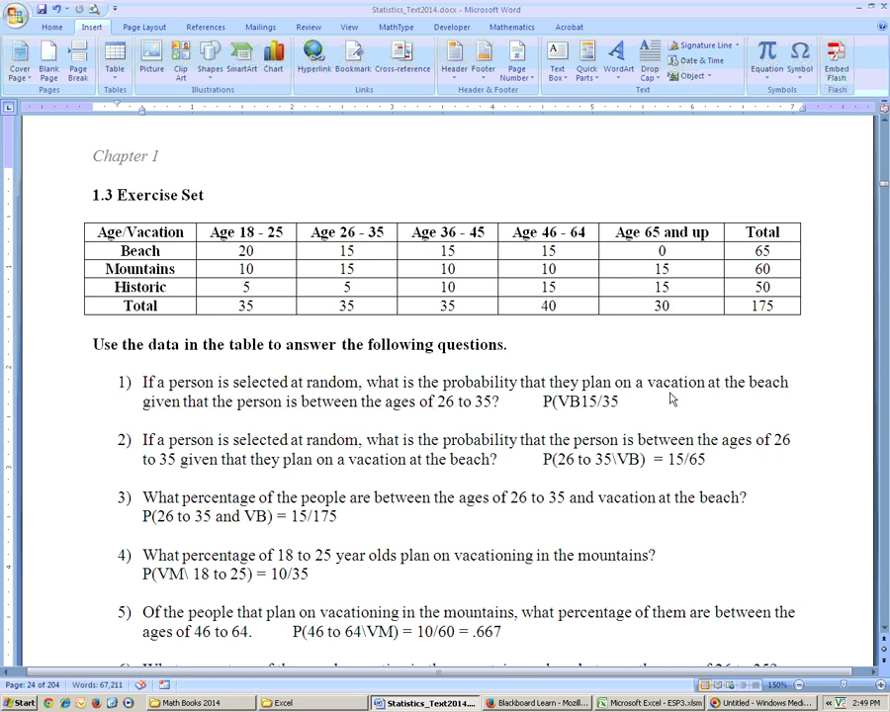
type("\\26 to ")
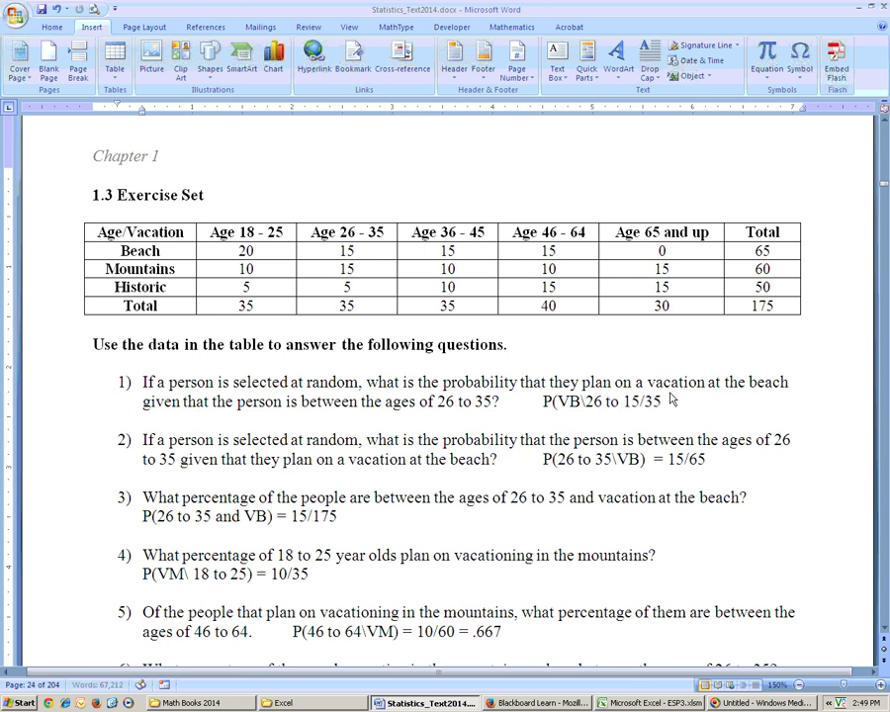
type("35) =")
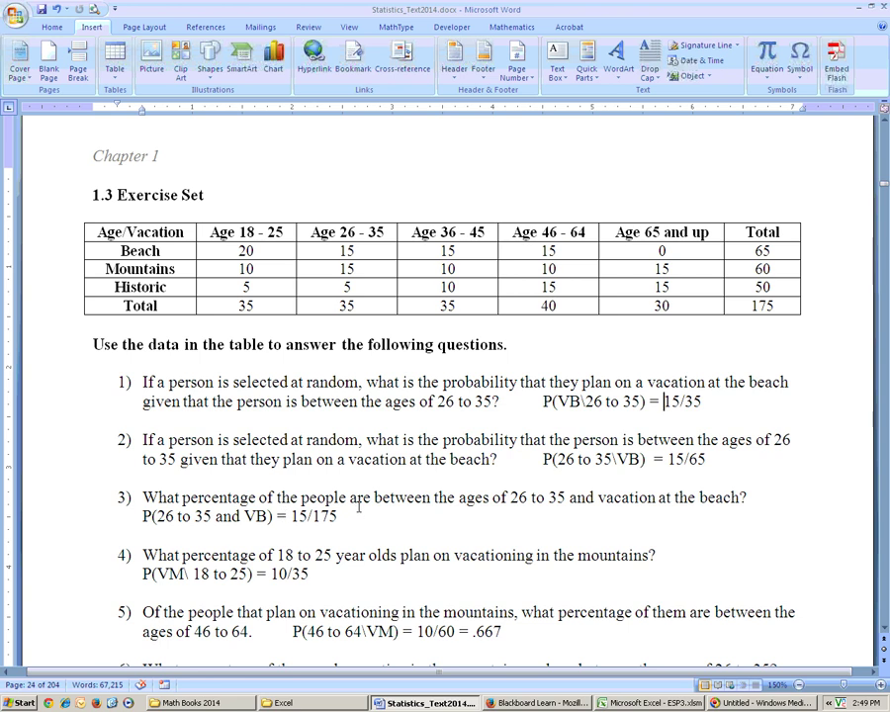
double_click(579, 498)
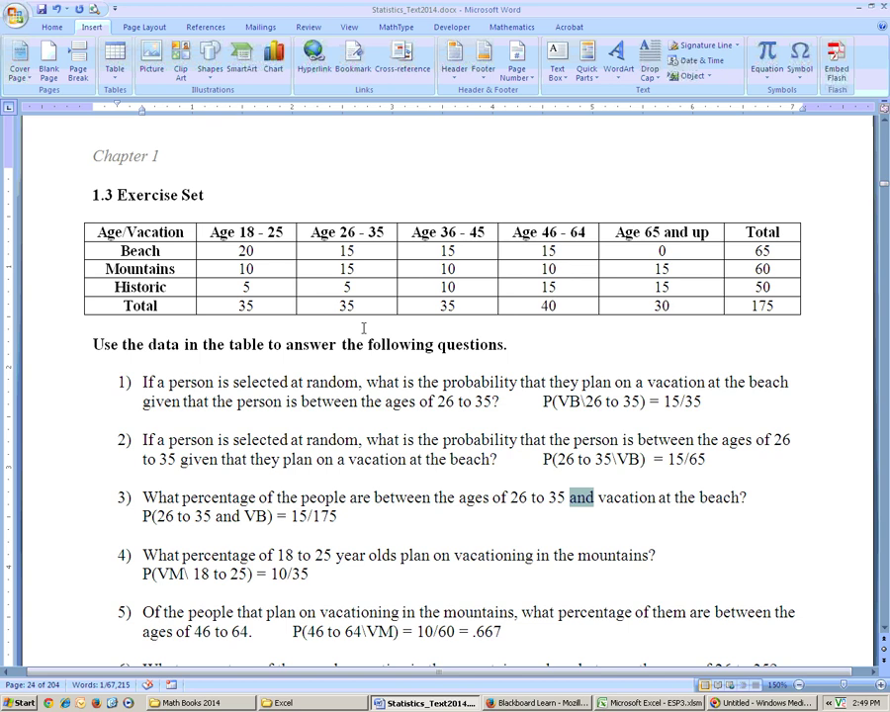
left_click_drag(341, 251, 353, 257)
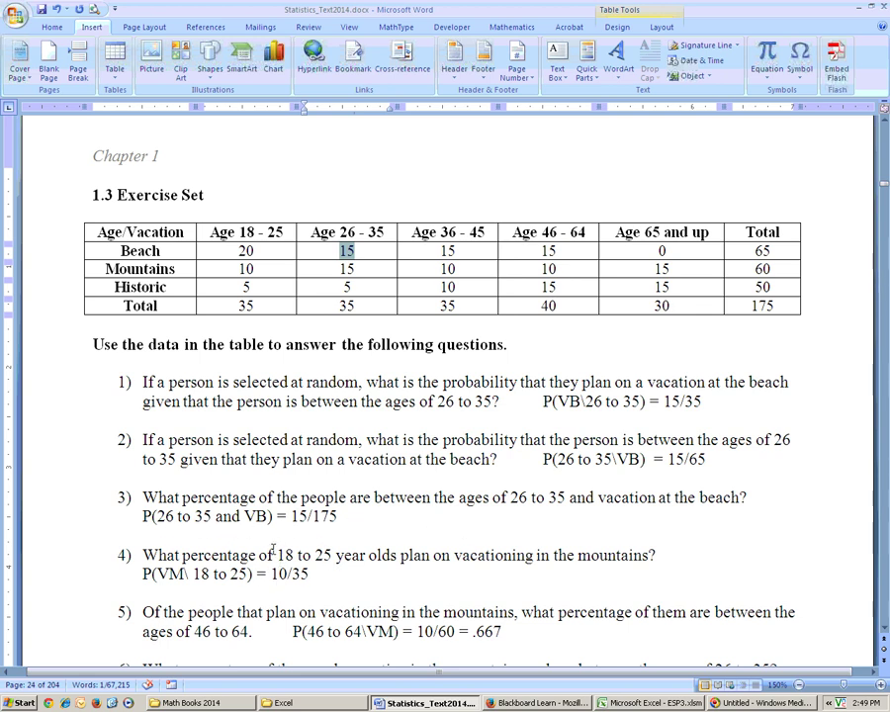
double_click(267, 555)
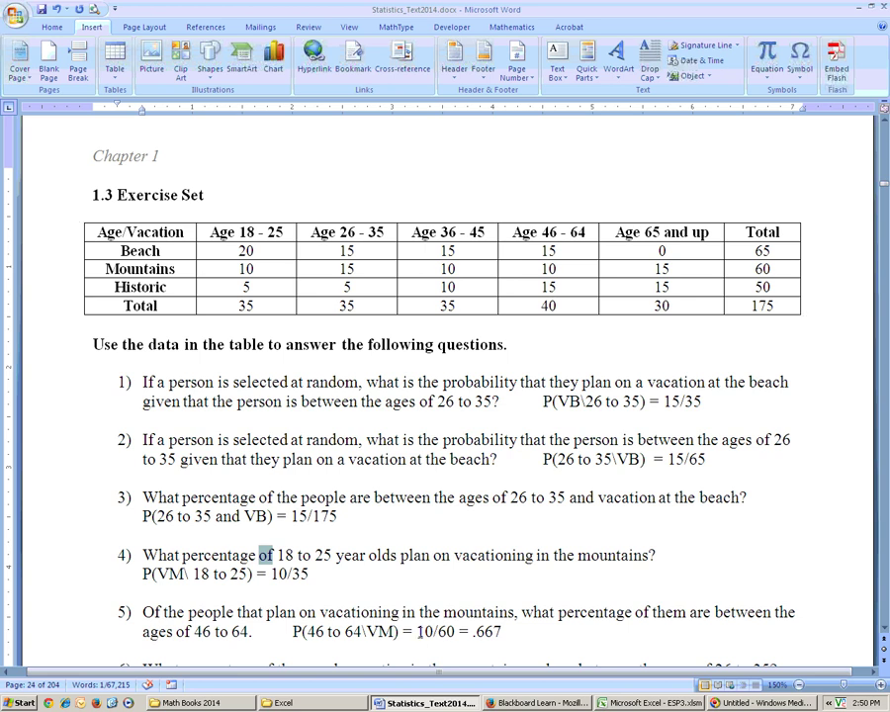
Change question 6's answer denominator from 60 to 175, giving 15/175.
scroll(421, 630, "down", 1)
scroll(420, 631, "down", 1)
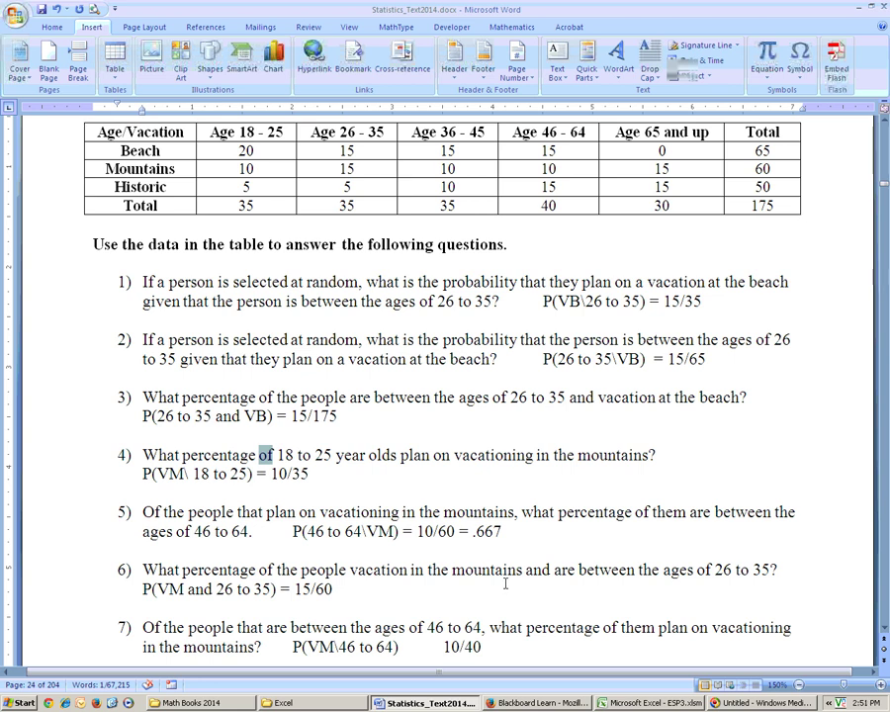
left_click(334, 588)
key("BackSpace")
key("BackSpace")
type("175")
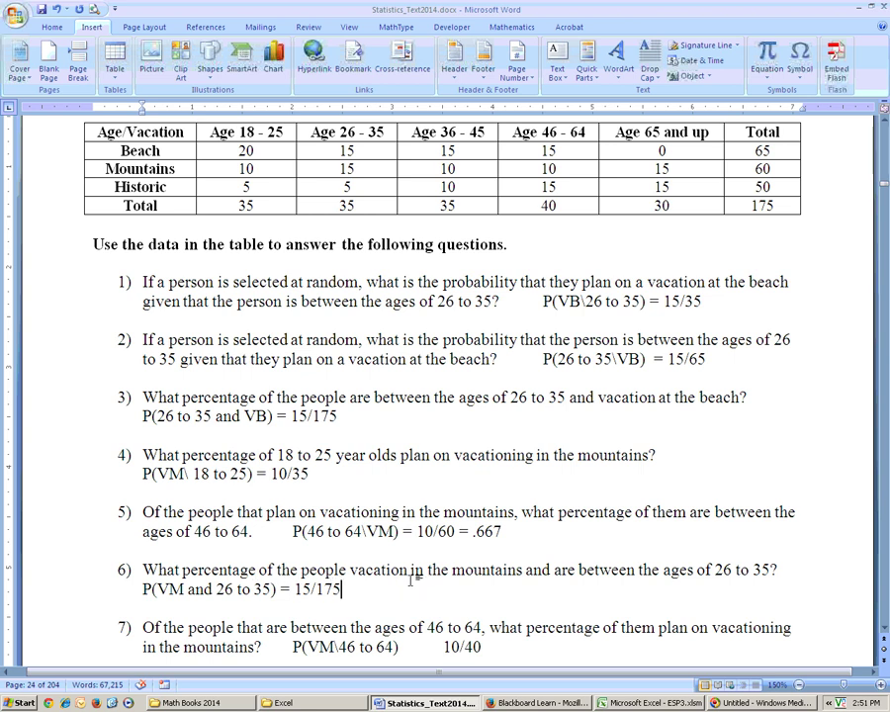
double_click(530, 570)
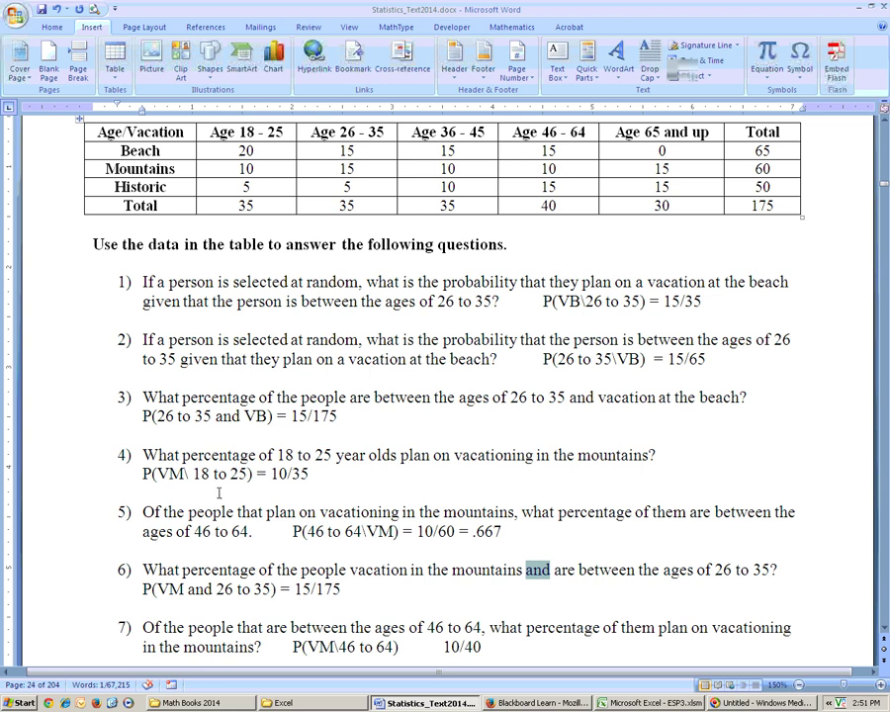
double_click(208, 589)
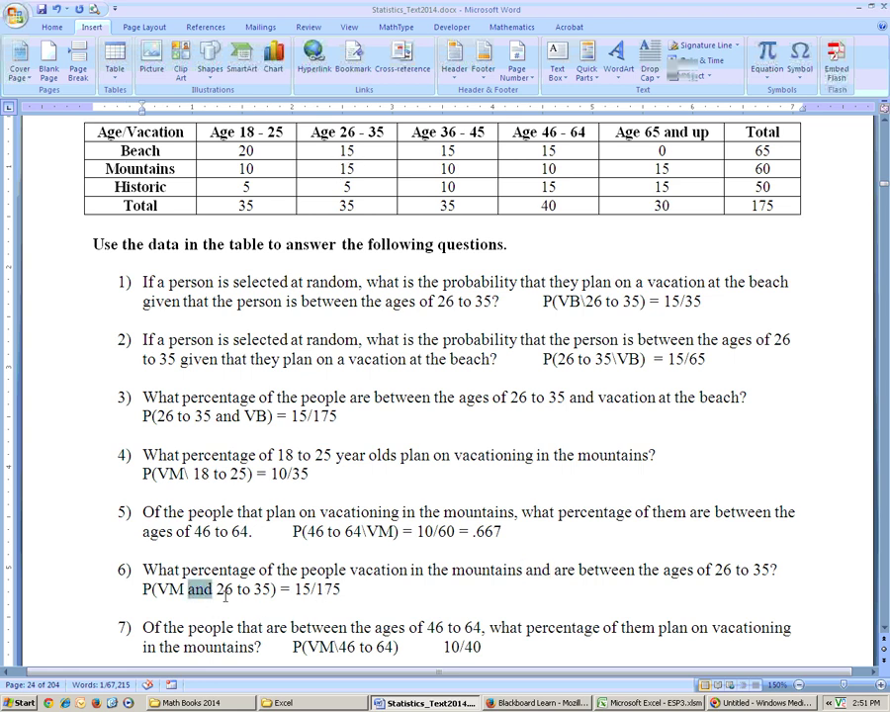
scroll(342, 592, "down", 1)
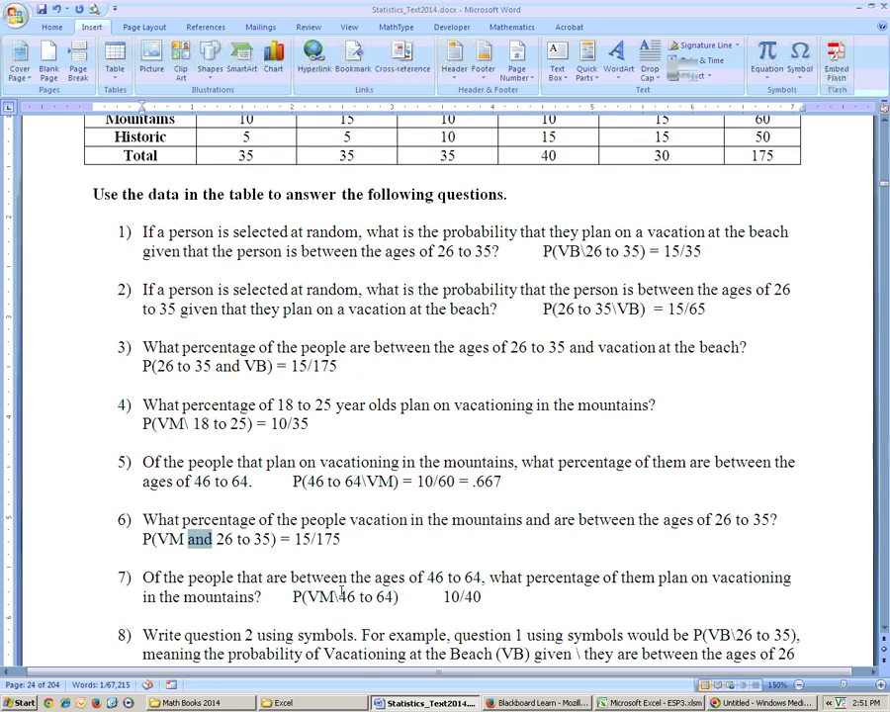
scroll(341, 591, "up", 1)
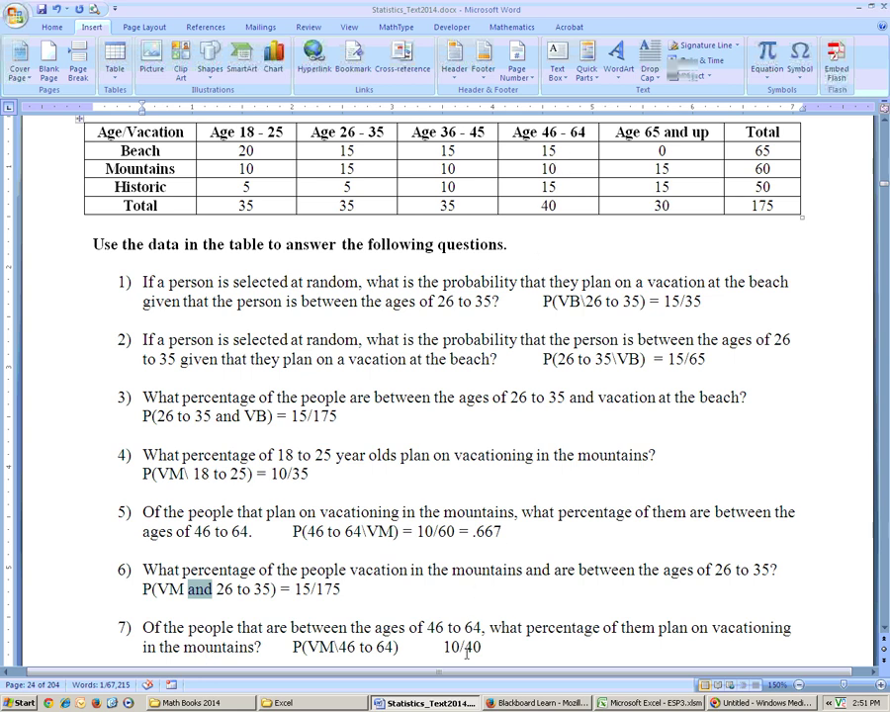
scroll(465, 645, "down", 1)
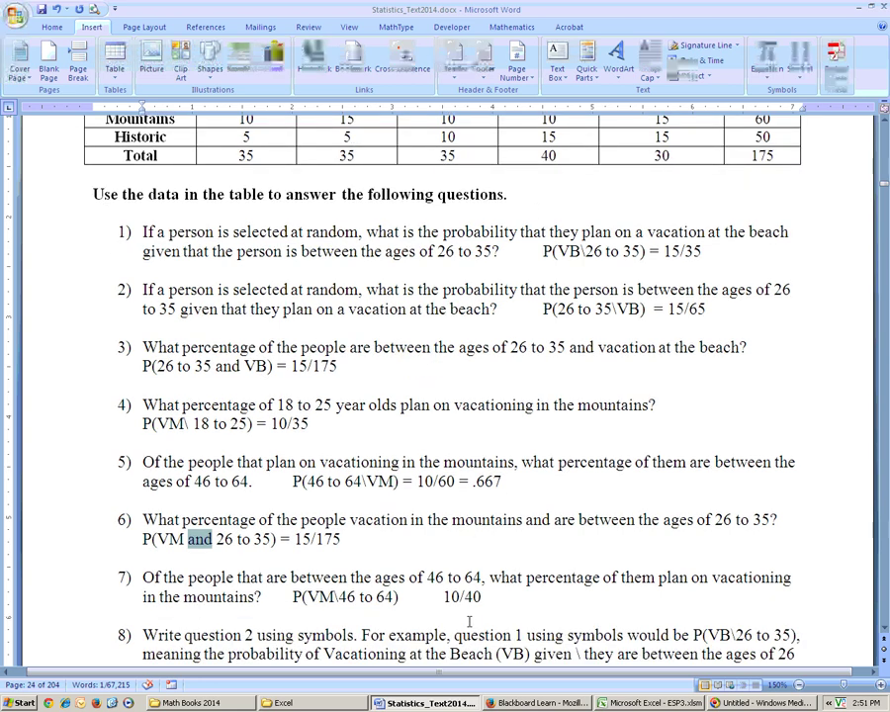
scroll(470, 621, "down", 2)
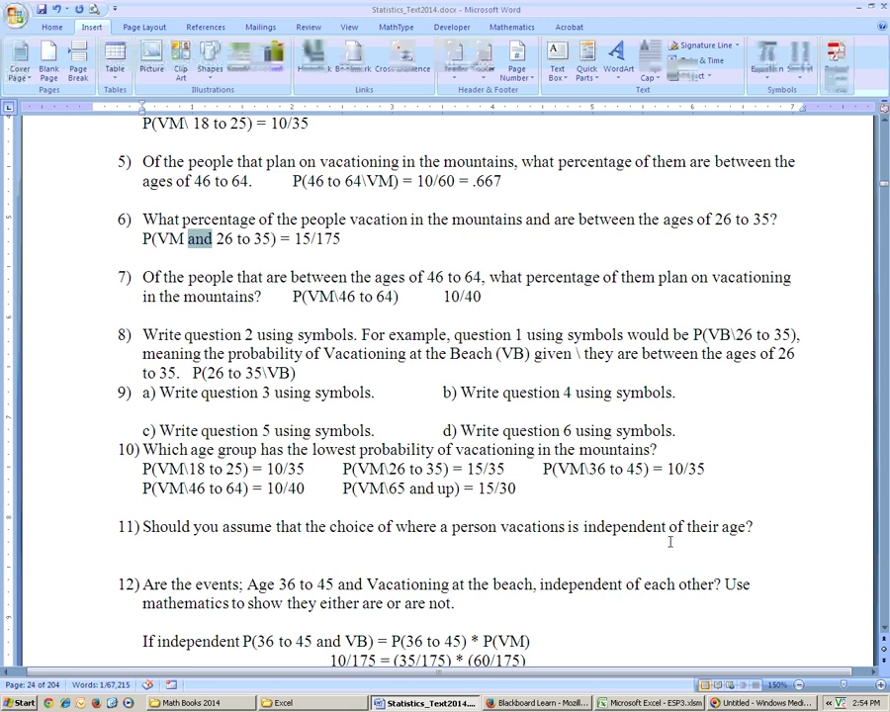
scroll(481, 525, "up", 6)
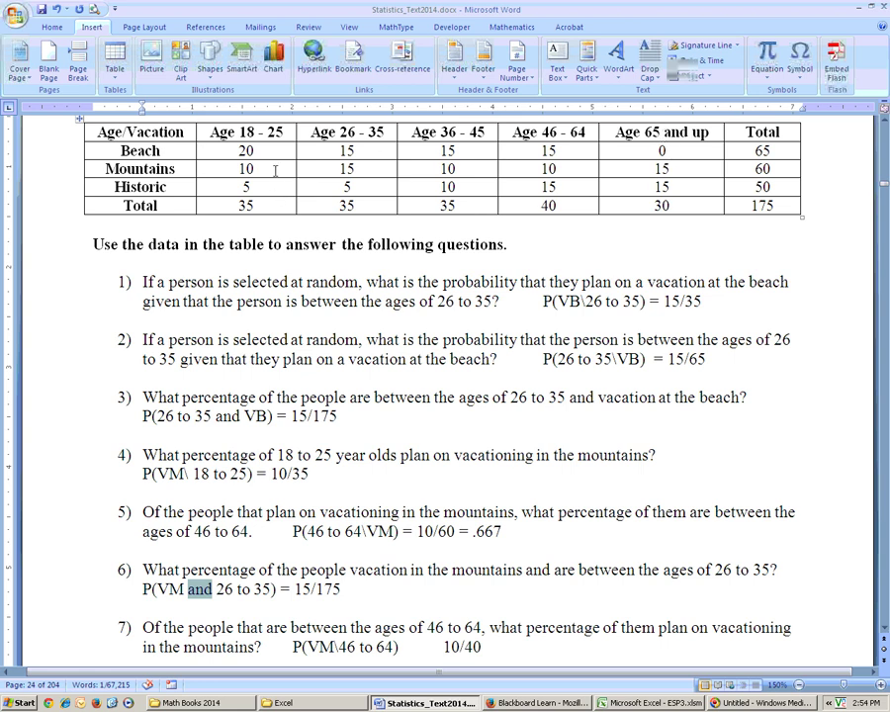
scroll(451, 331, "down", 2)
scroll(451, 330, "down", 6)
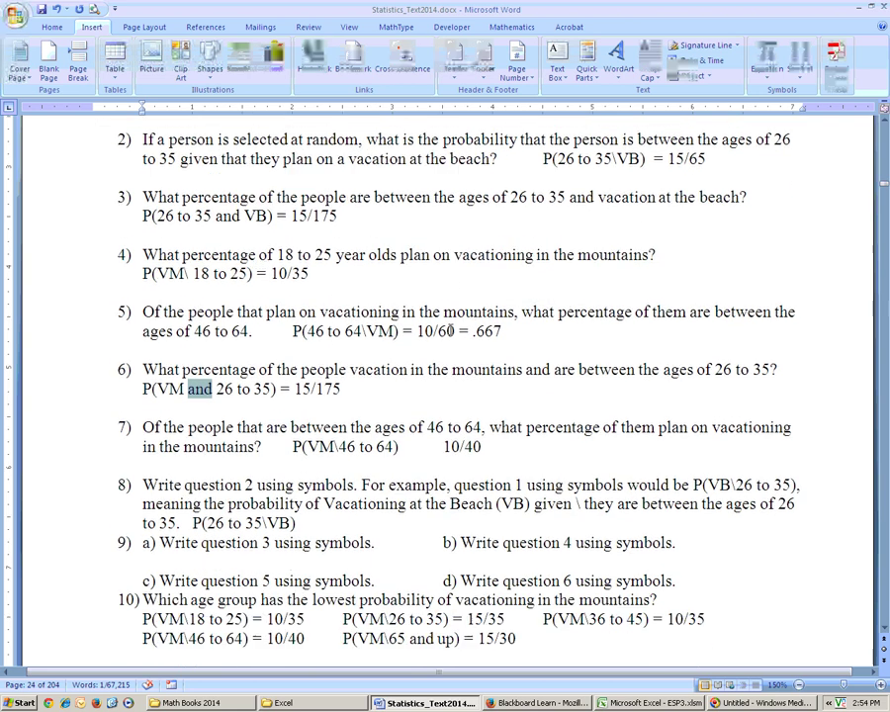
scroll(449, 327, "down", 1)
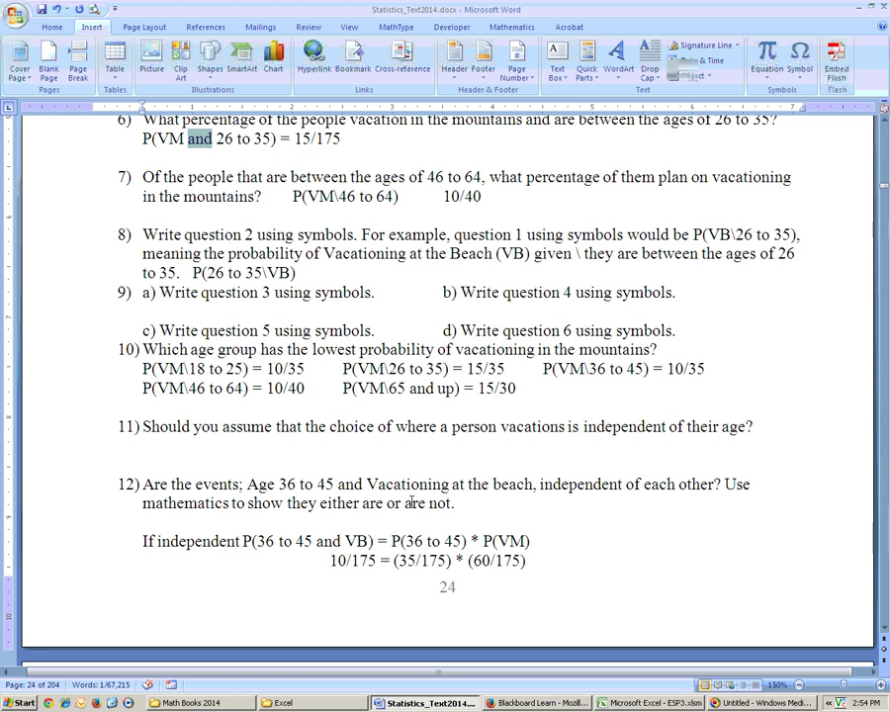
scroll(409, 503, "down", 1)
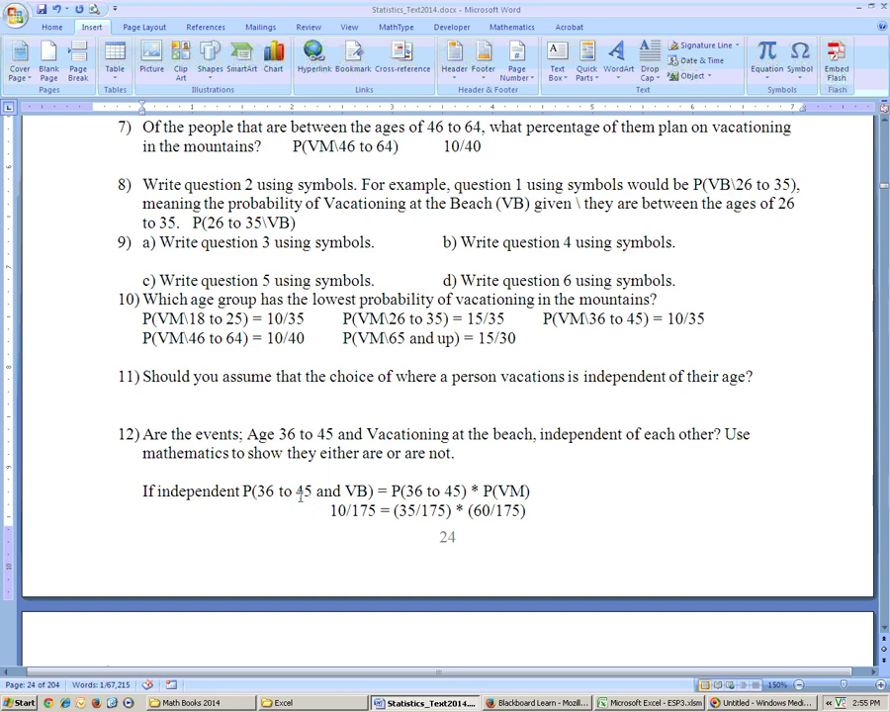
scroll(339, 498, "up", 9)
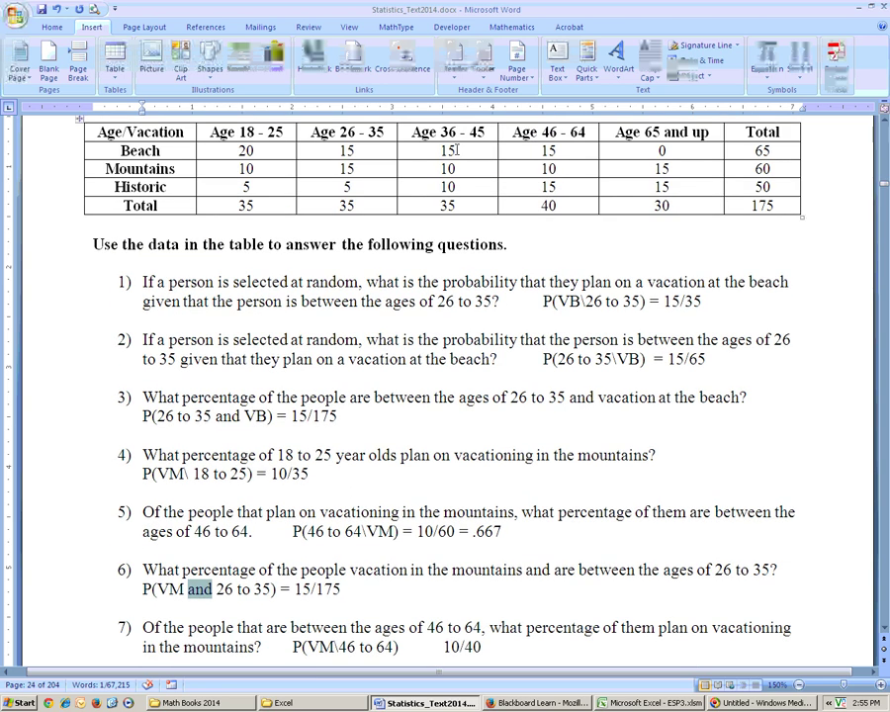
Select the 15 Beach count for ages 36–45 in the table.
left_click(450, 152)
double_click(448, 151)
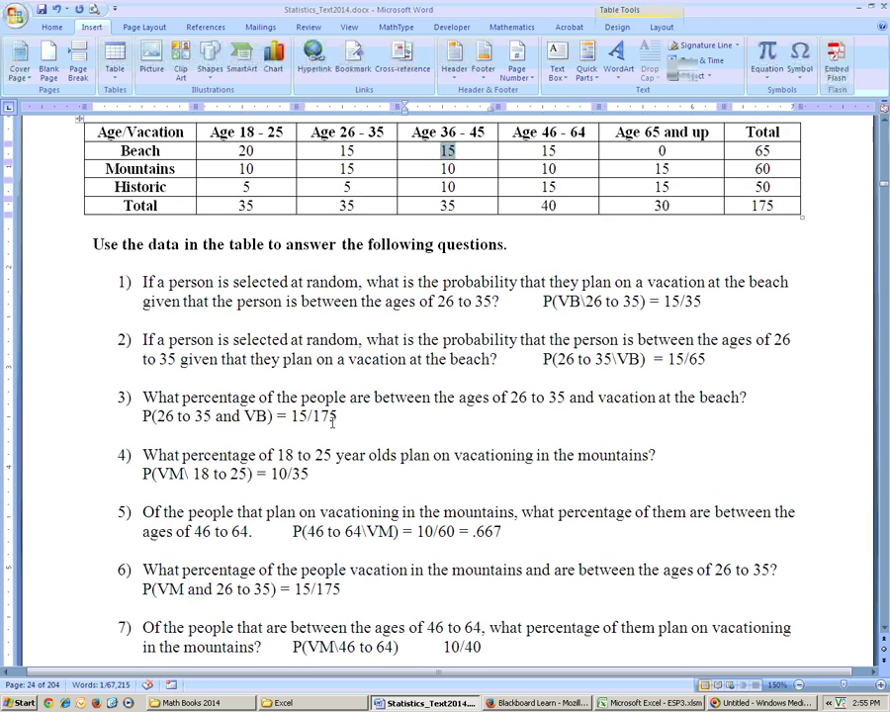
scroll(332, 420, "down", 9)
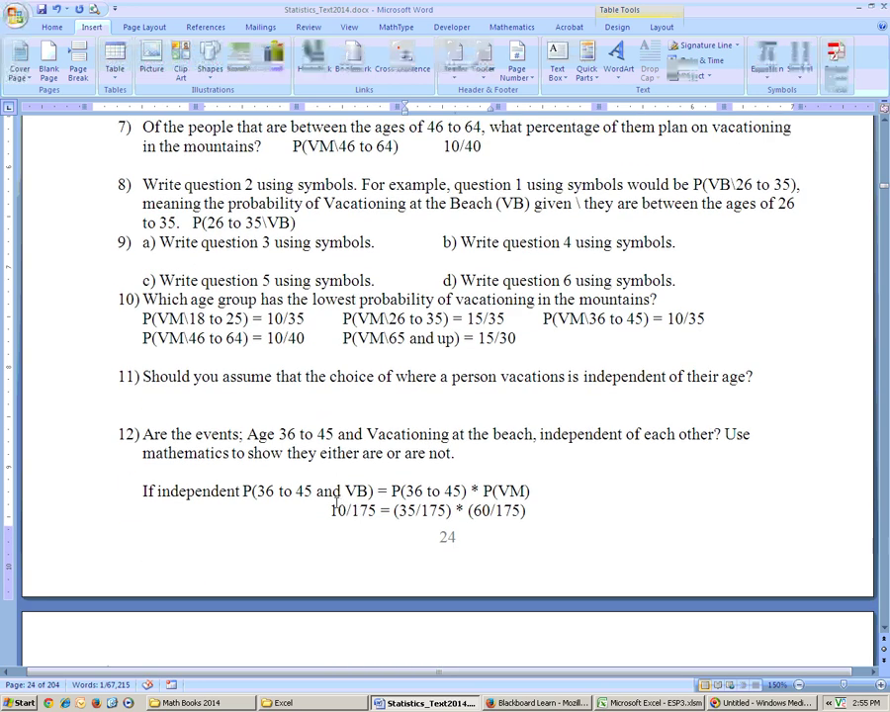
scroll(334, 493, "up", 2)
scroll(333, 489, "up", 9)
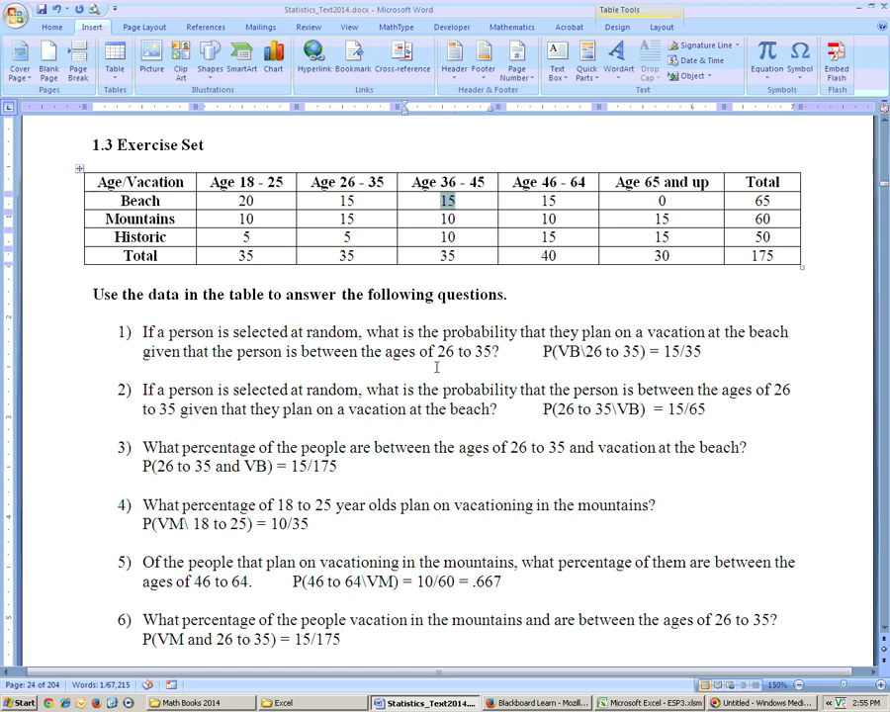
scroll(436, 367, "down", 6)
scroll(432, 369, "down", 5)
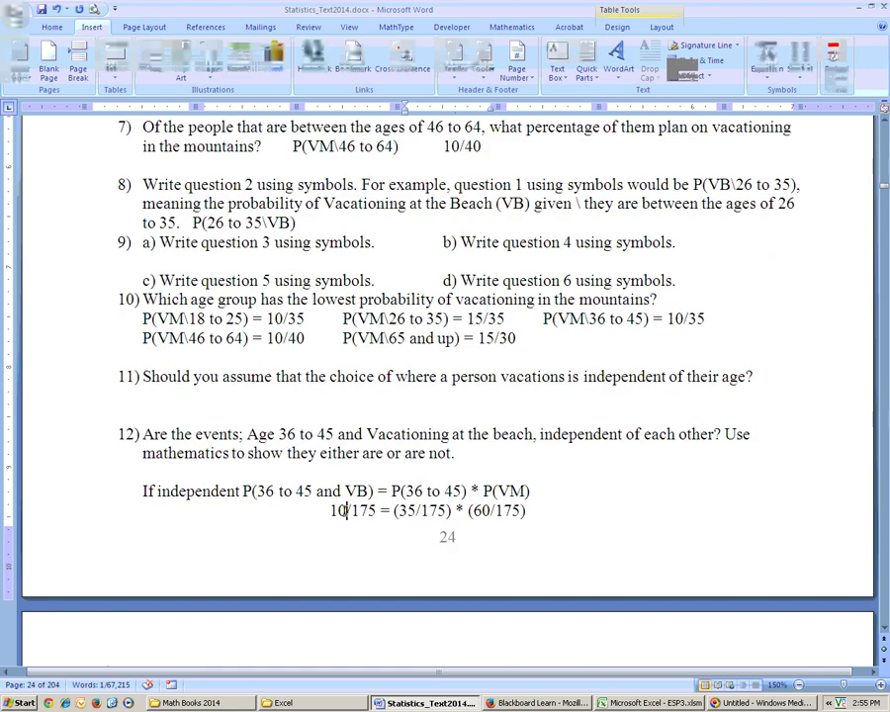
Change question 12's 10/175 to 15/175 in the independence check.
left_click(344, 511)
key("BackSpace")
type("5")
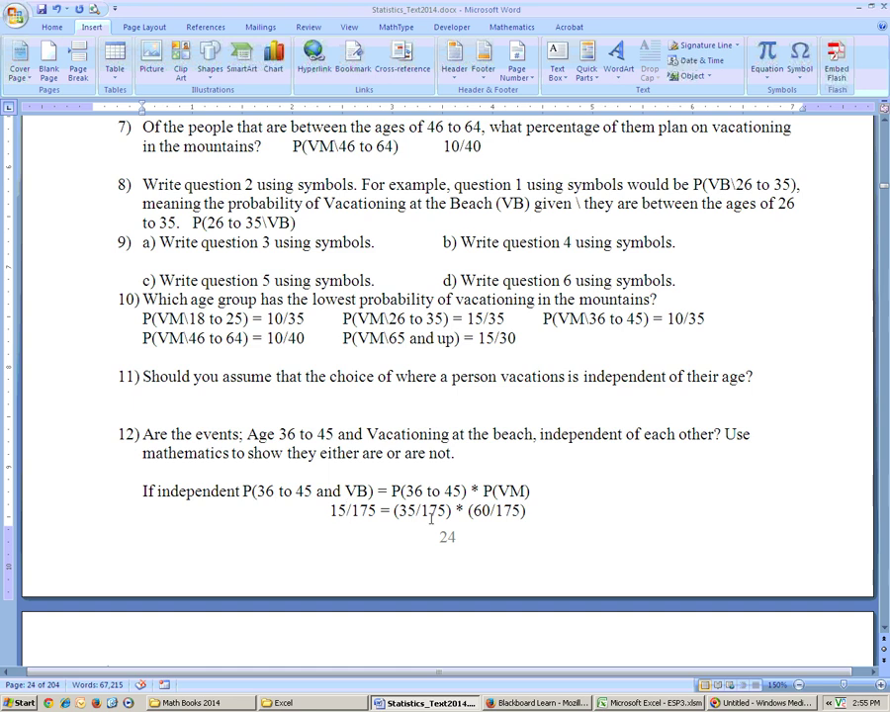
scroll(431, 520, "up", 2)
scroll(431, 521, "up", 10)
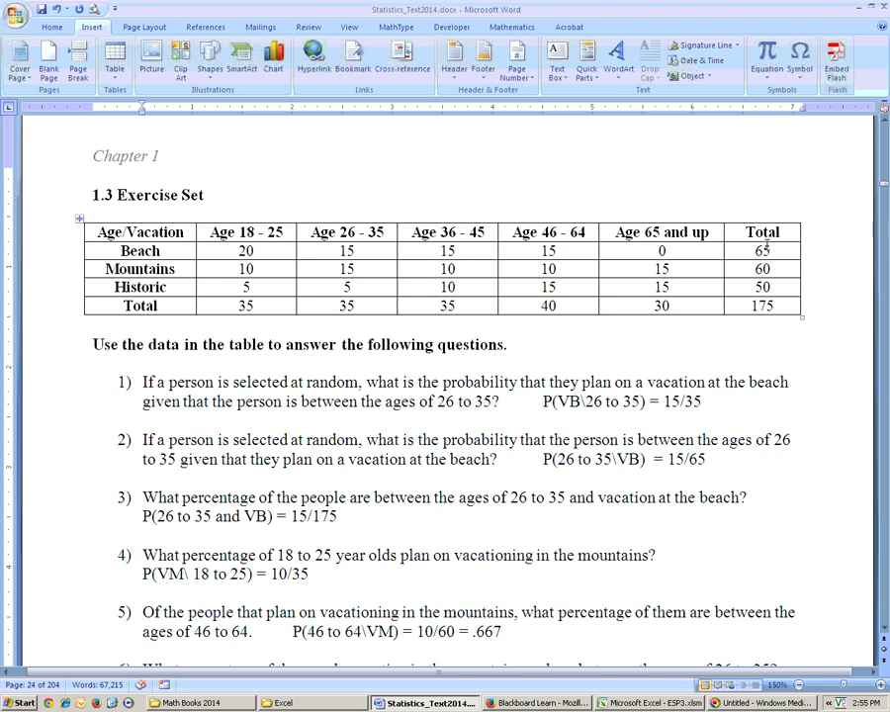
scroll(758, 327, "down", 11)
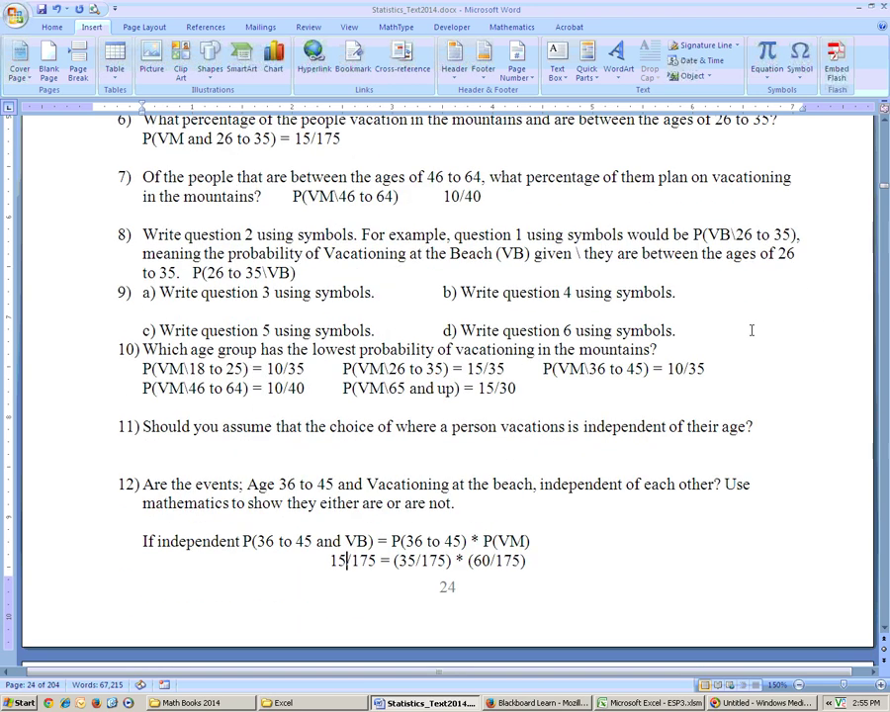
left_click(347, 561)
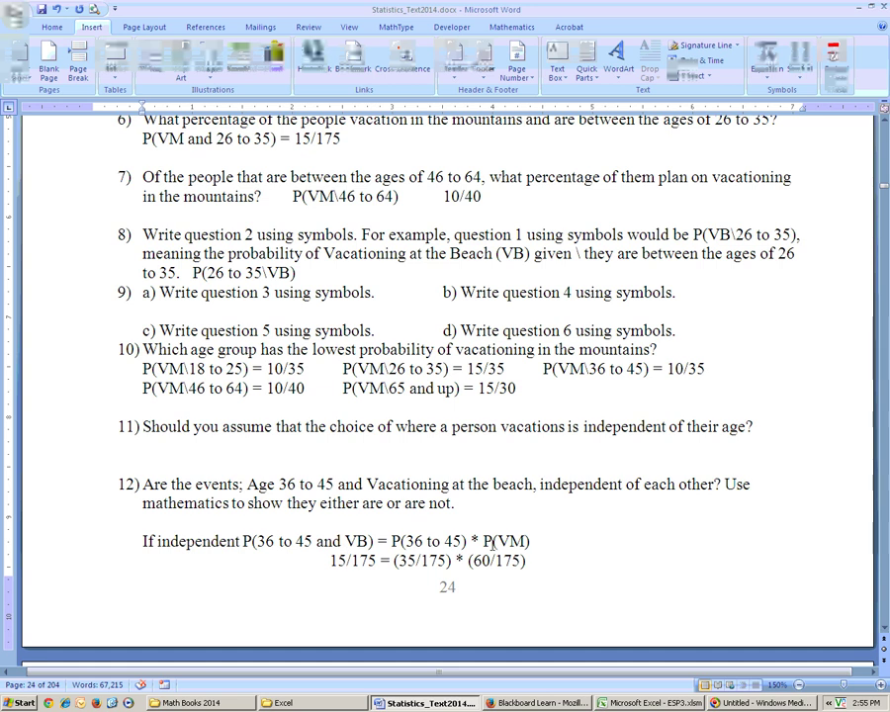
Scroll down to page 25, down to questions 18 and 19.
scroll(491, 548, "down", 4)
scroll(491, 549, "down", 5)
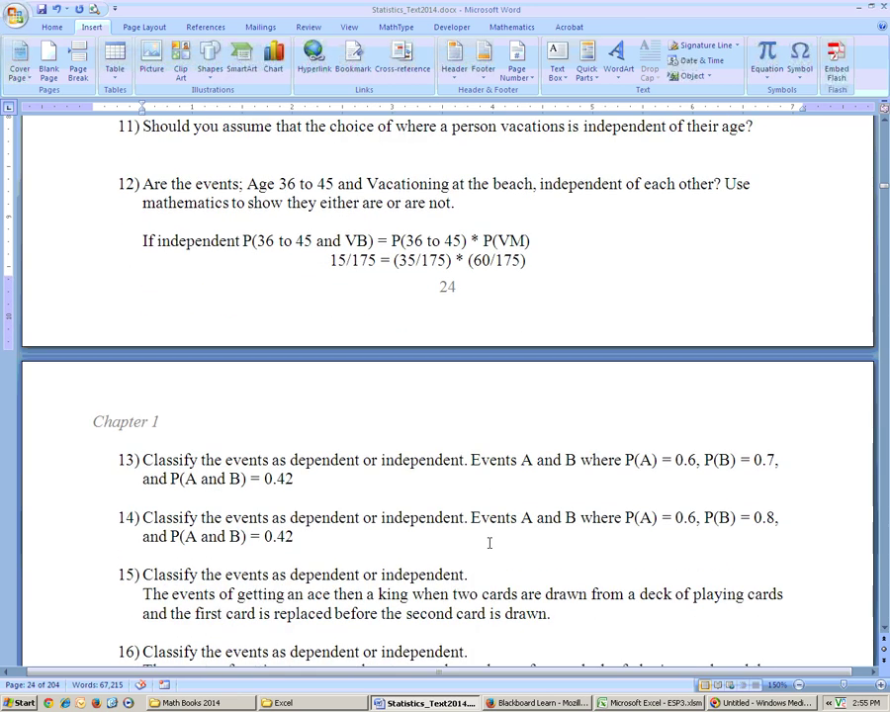
scroll(483, 549, "down", 1)
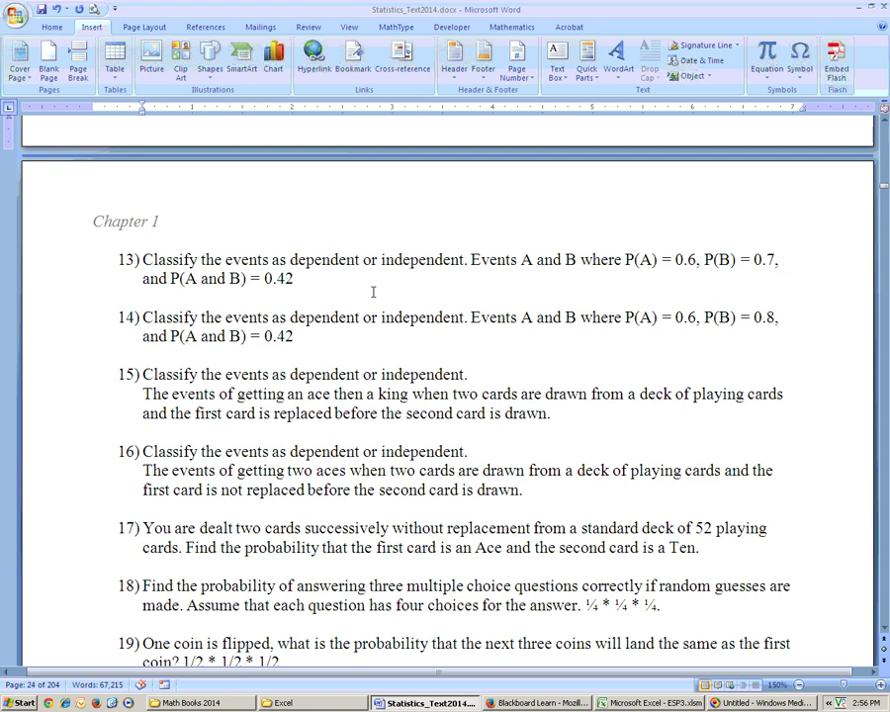
scroll(368, 292, "up", 3)
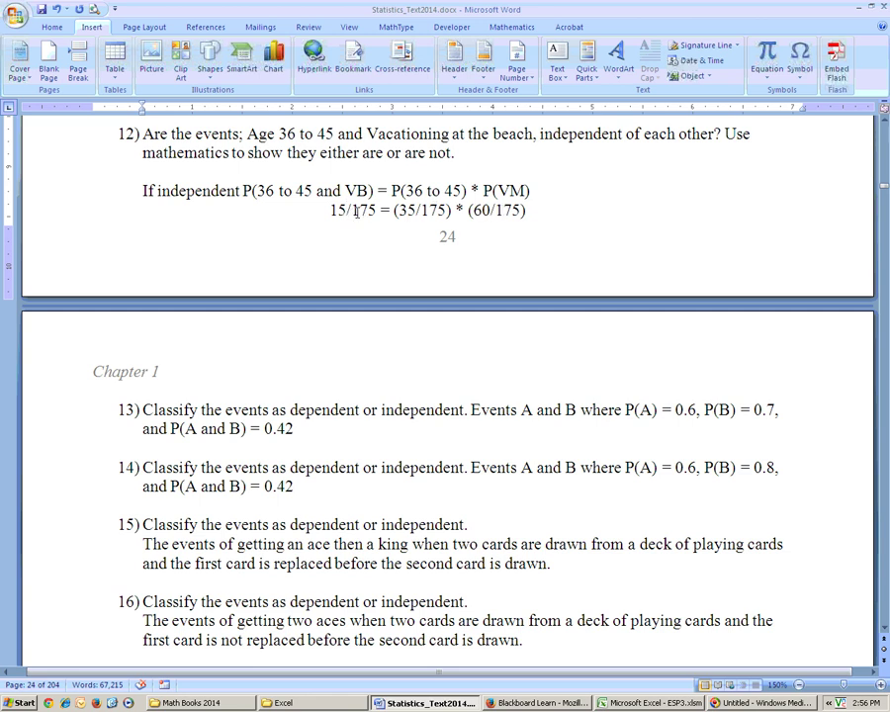
scroll(392, 298, "down", 2)
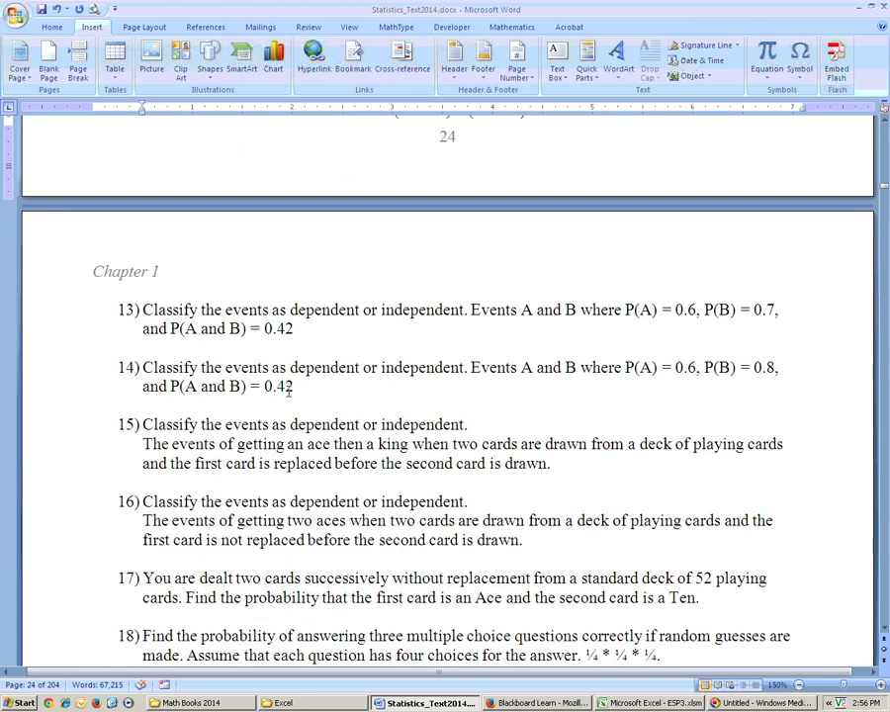
scroll(398, 410, "down", 2)
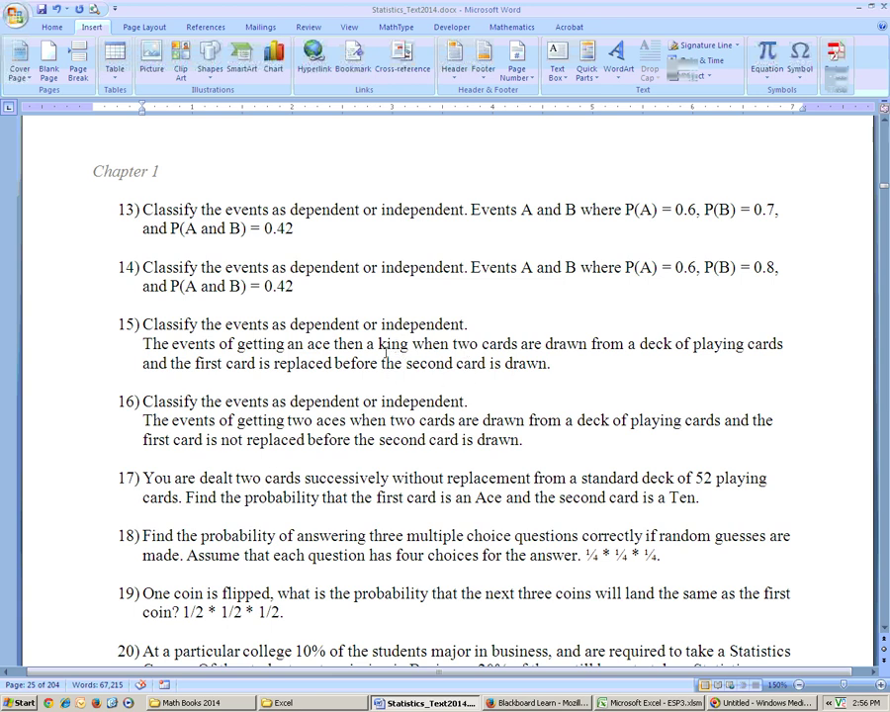
scroll(392, 366, "down", 2)
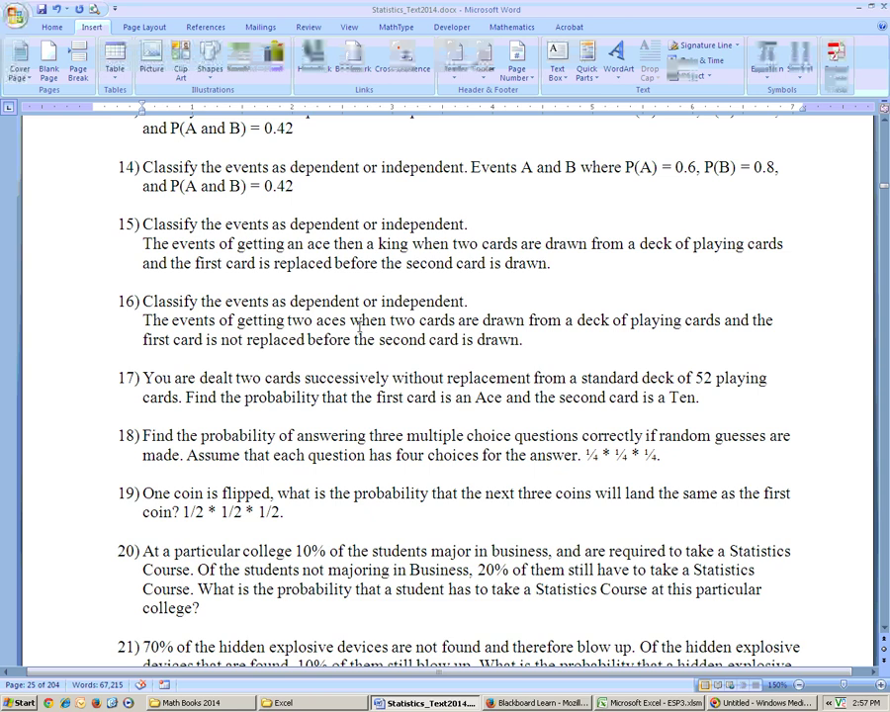
scroll(318, 332, "down", 1)
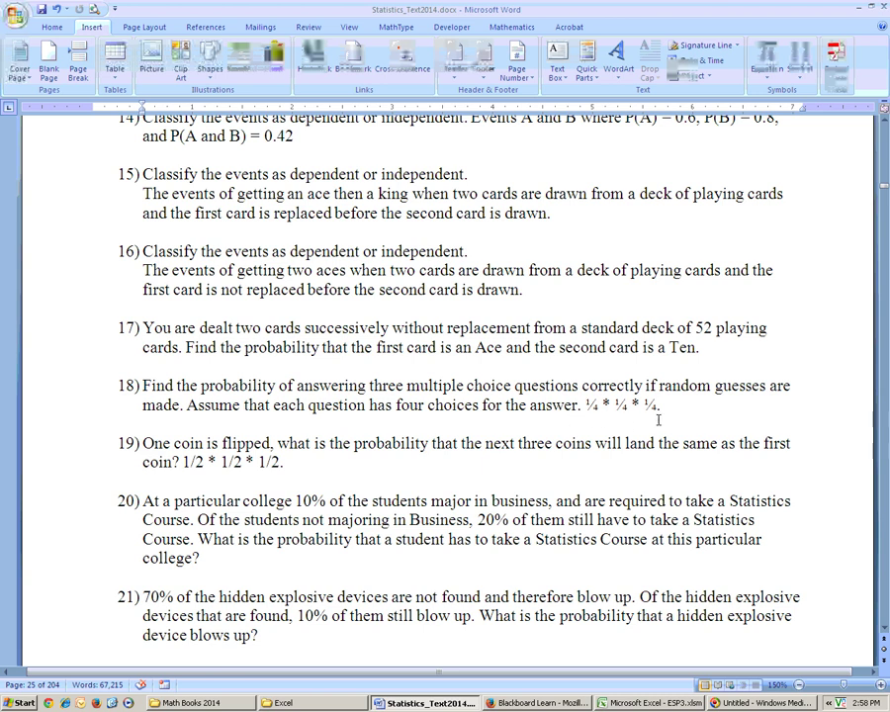
mouse_move(597, 422)
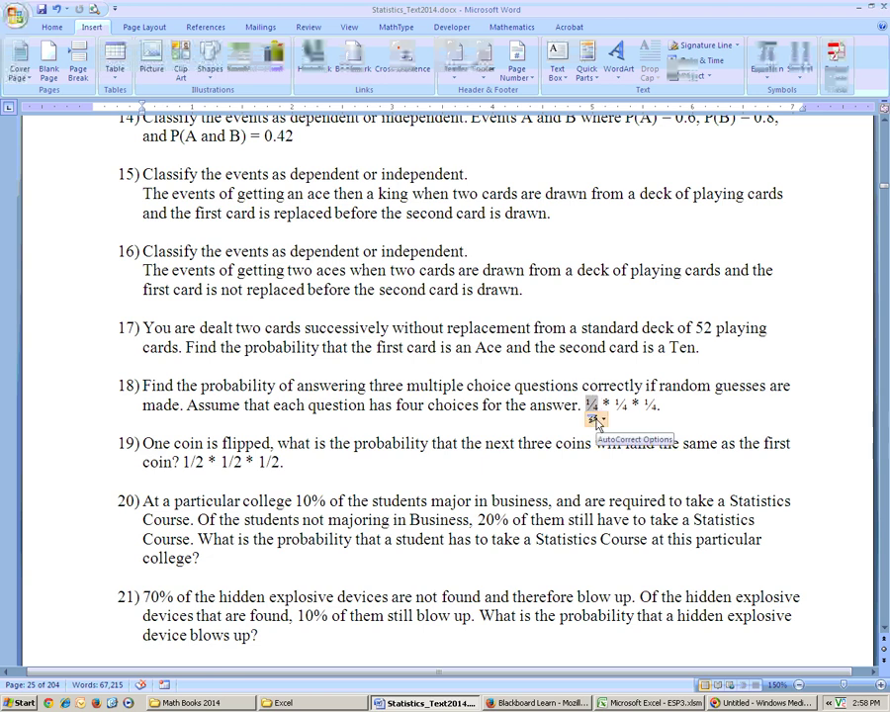